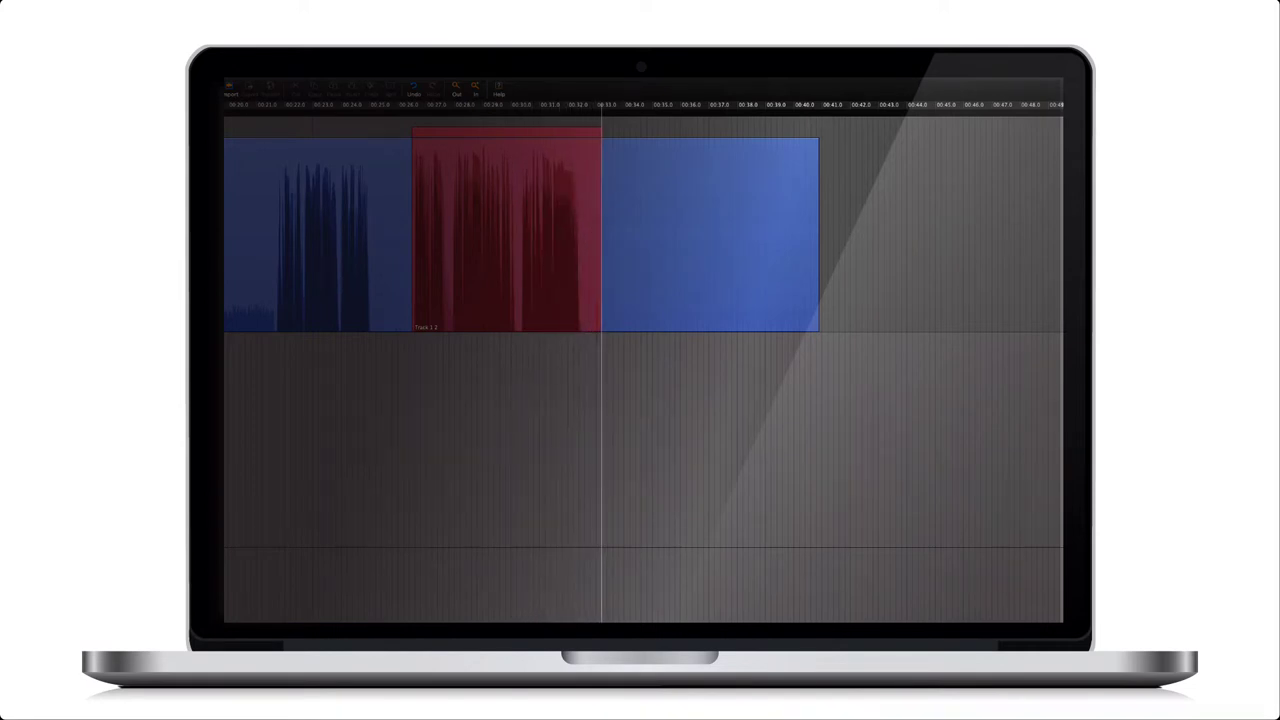
Step: Stop the recording so the roughly 40-second spoken-word take sits on Track 1
click(683, 425)
key(space)
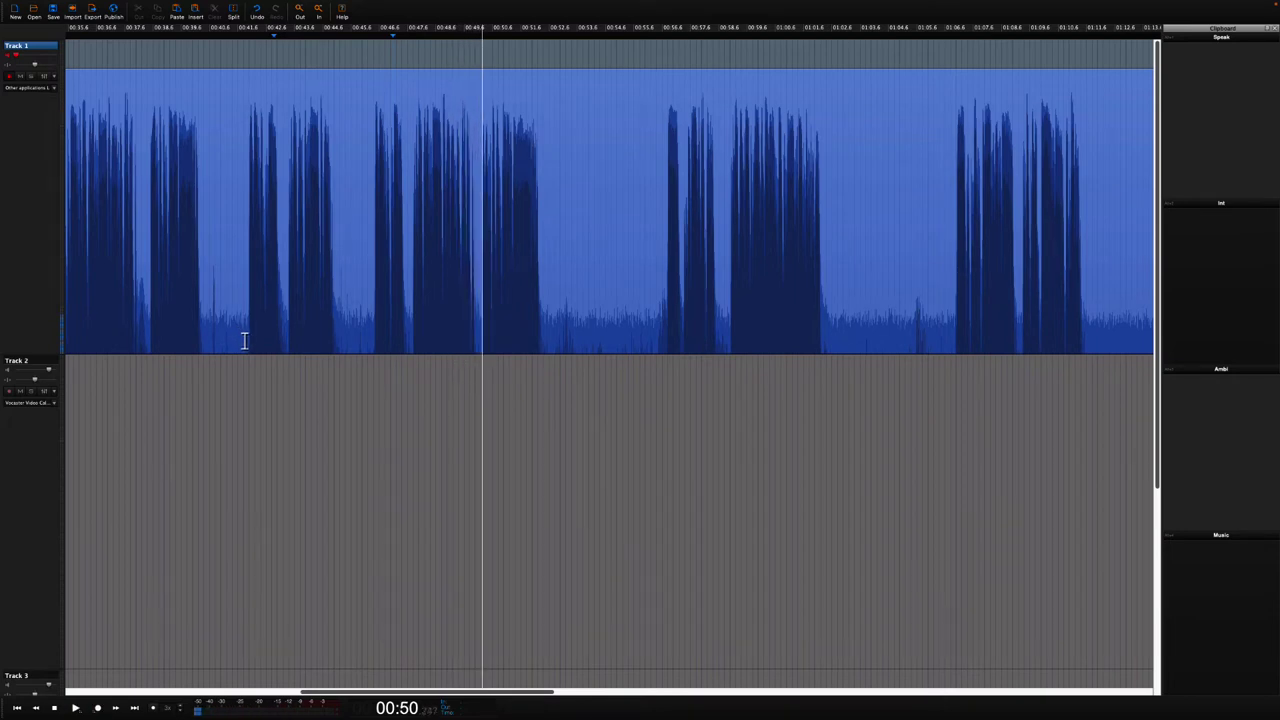
Step: Split Track 1 at 00:41 and 00:46 to isolate the double take, and bring up its editing menu
click(244, 341)
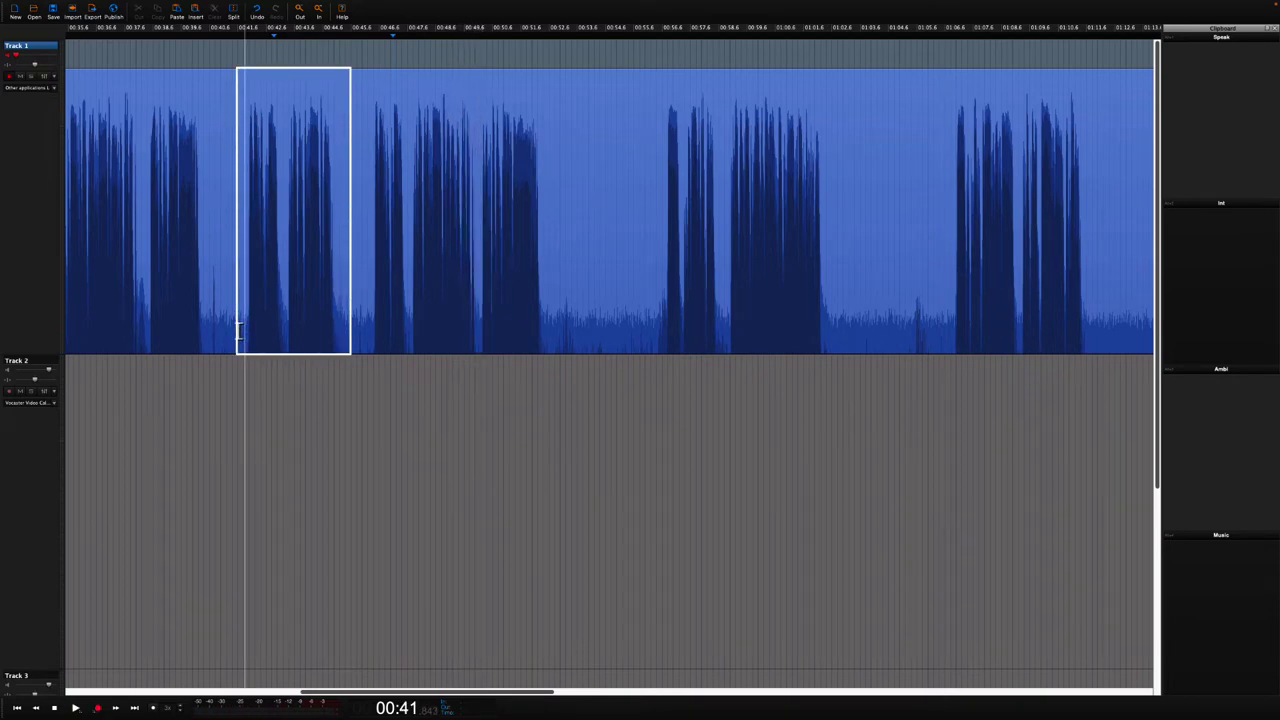
key(ctrl+b)
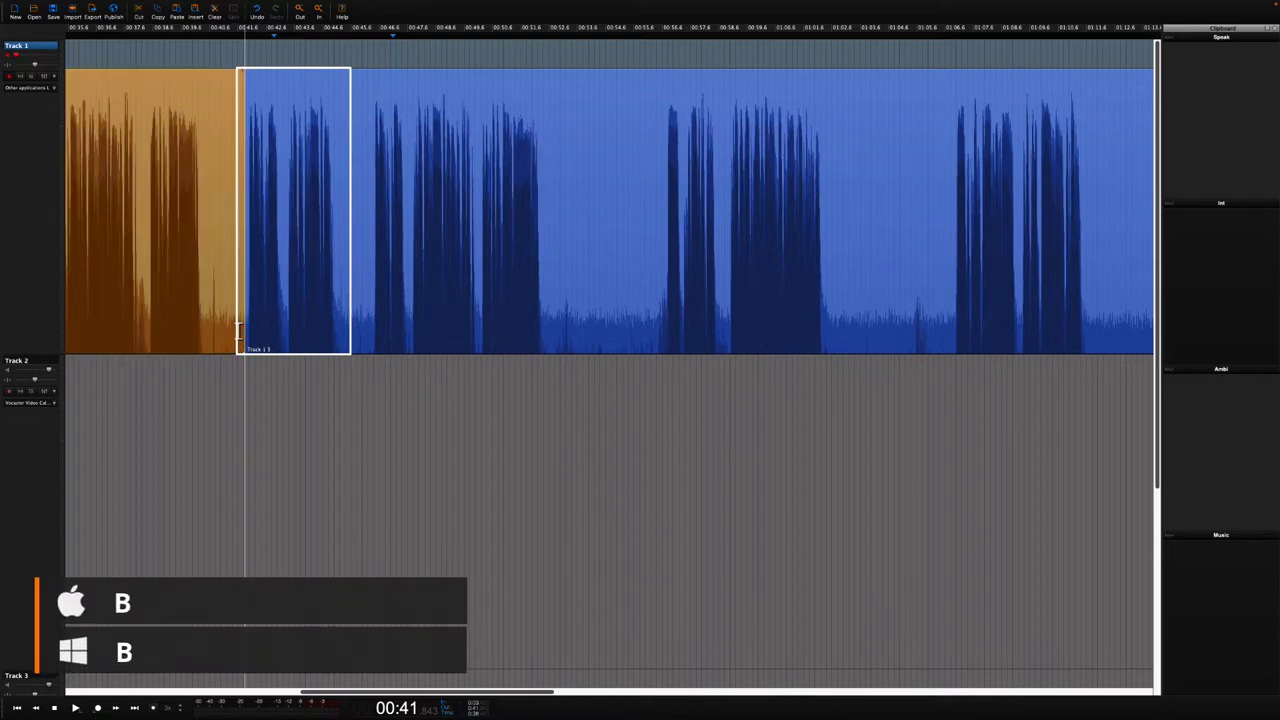
click(371, 342)
key(ctrl+b)
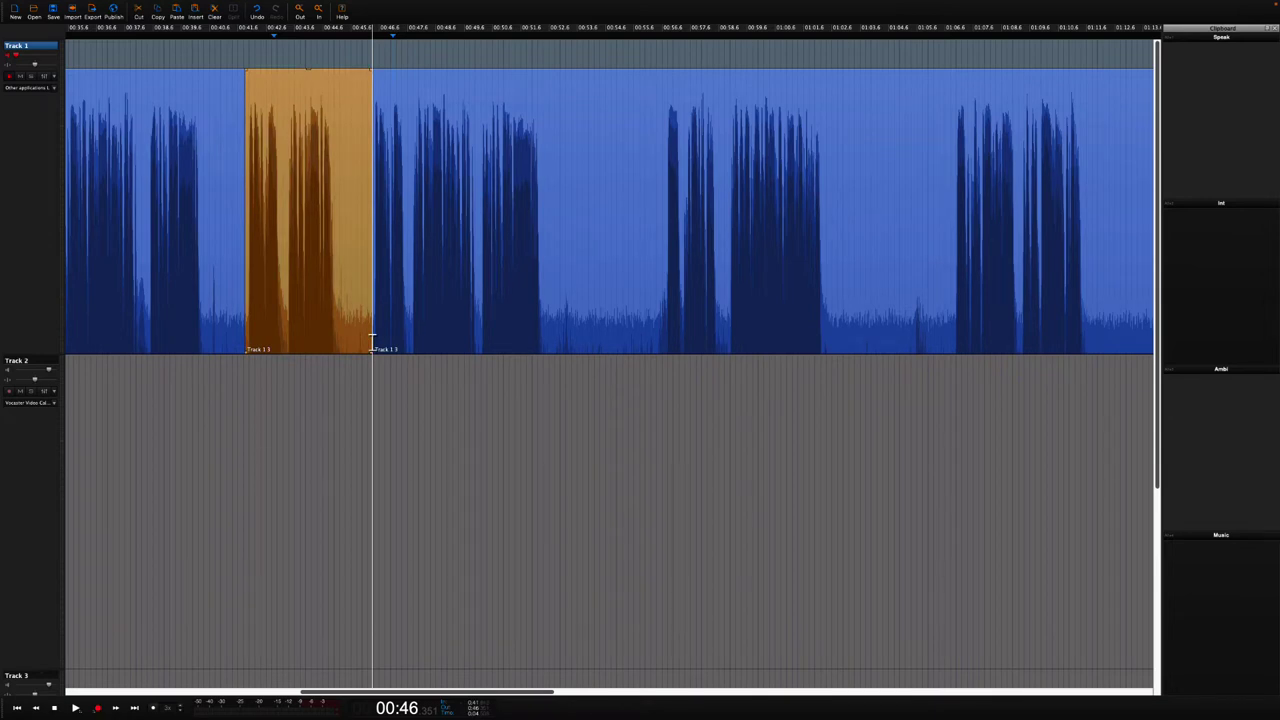
right_click(308, 212)
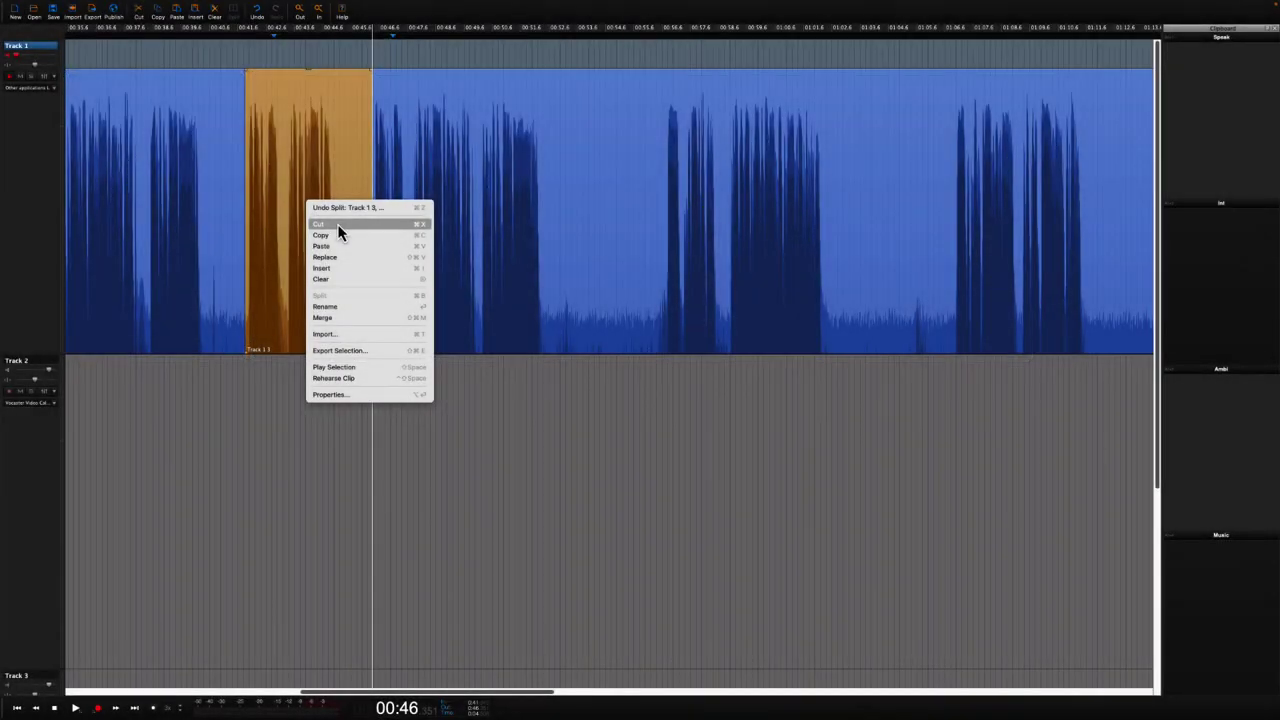
Step: Cut the isolated repeat and play back from about 00:40 to hear the edit
click(338, 233)
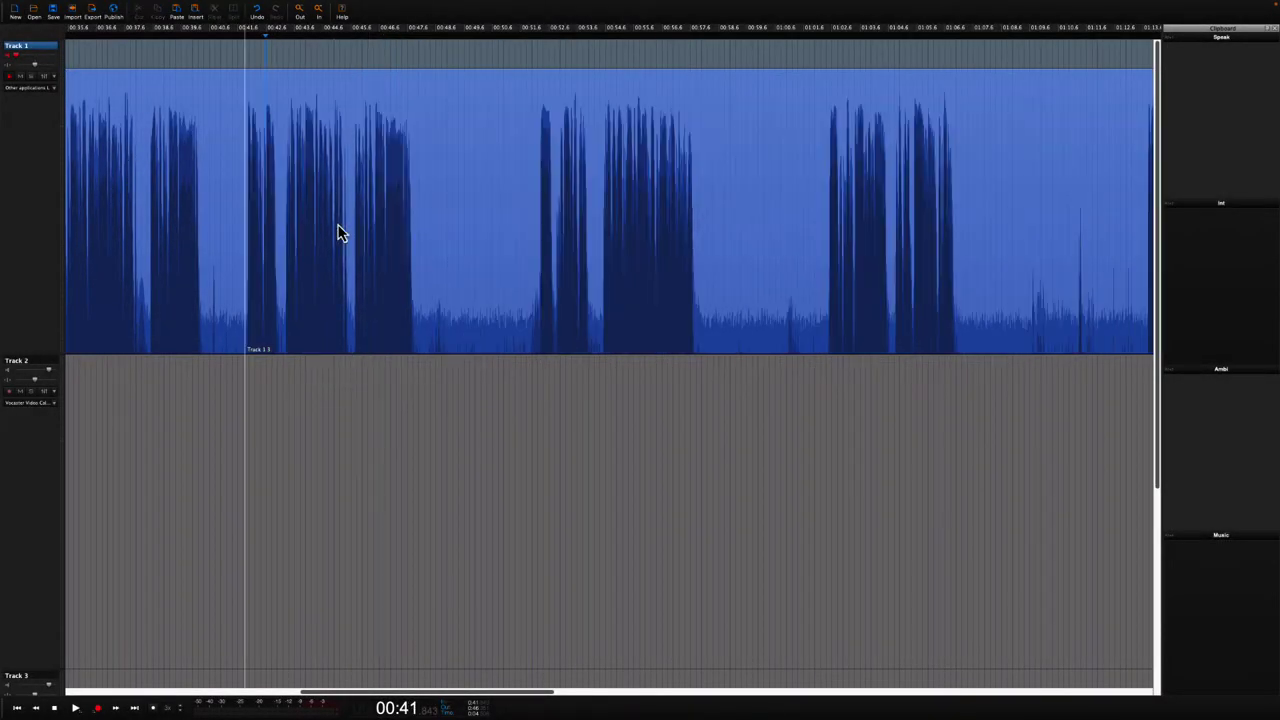
click(176, 337)
key(space)
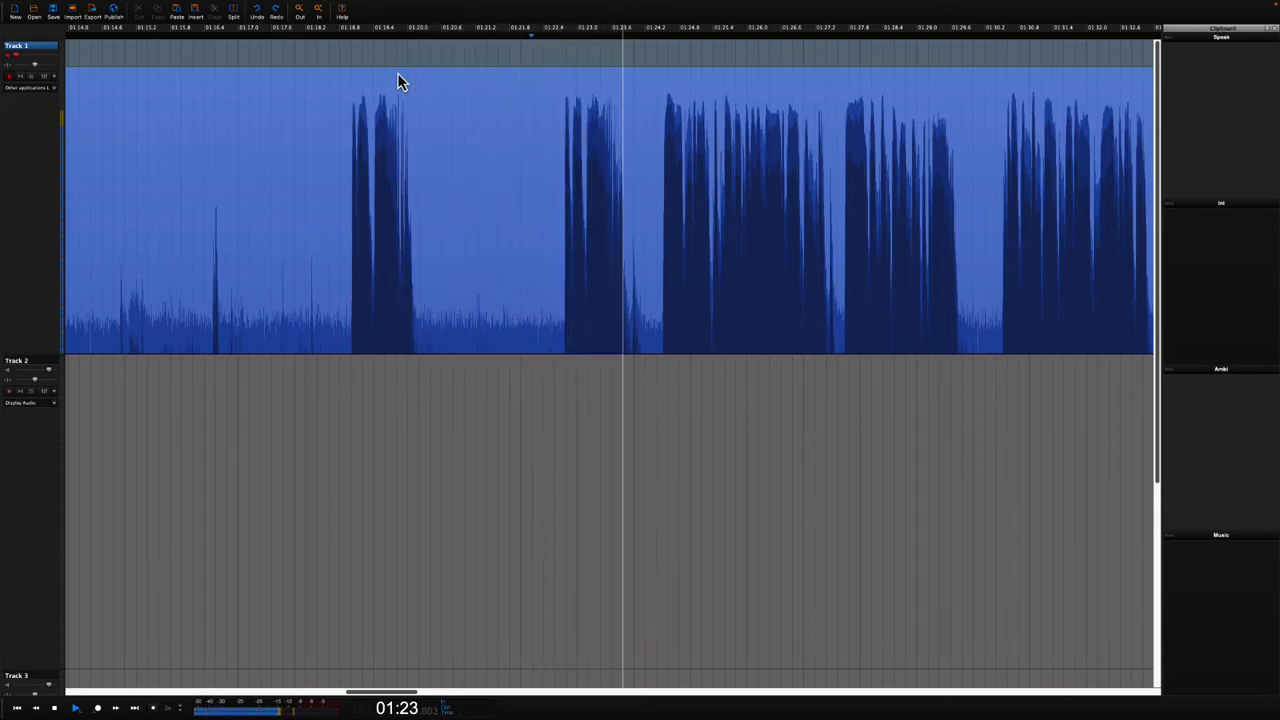
Step: Select the repeated phrase on Track 1 from about 01:18.6 to 01:22.4
click(398, 82)
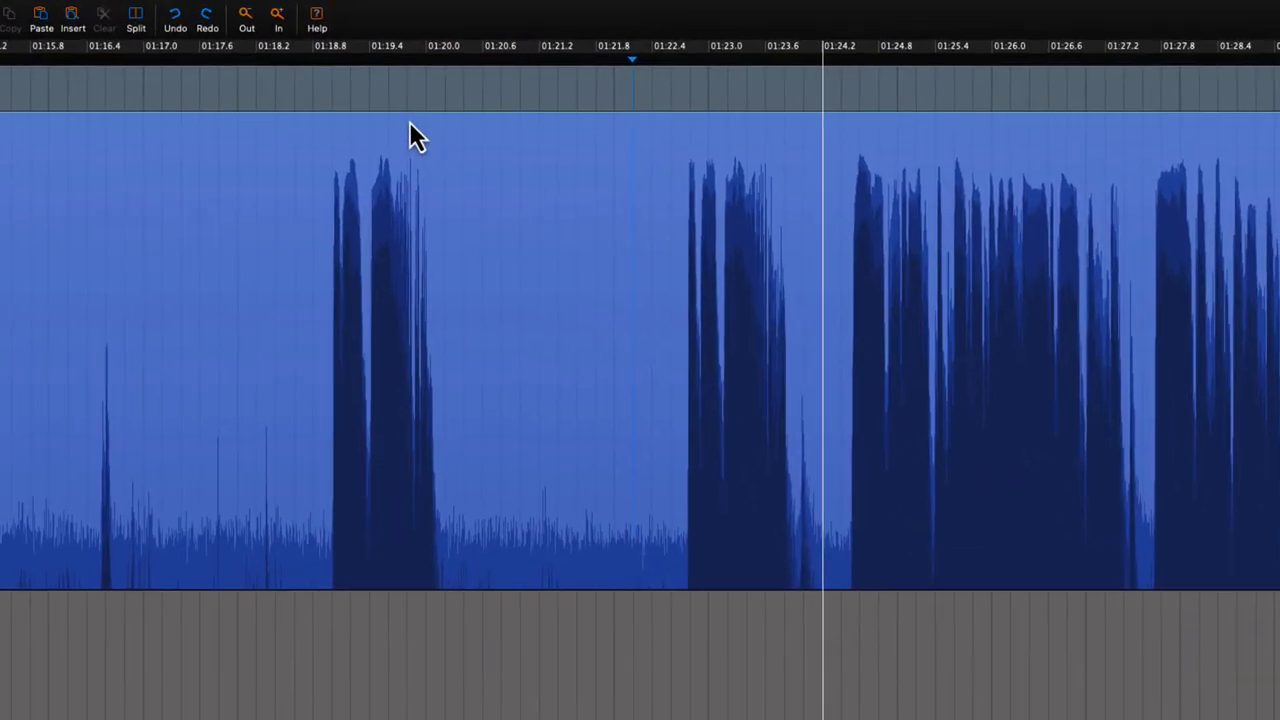
drag(345, 335, 377, 335)
drag(377, 560, 683, 545)
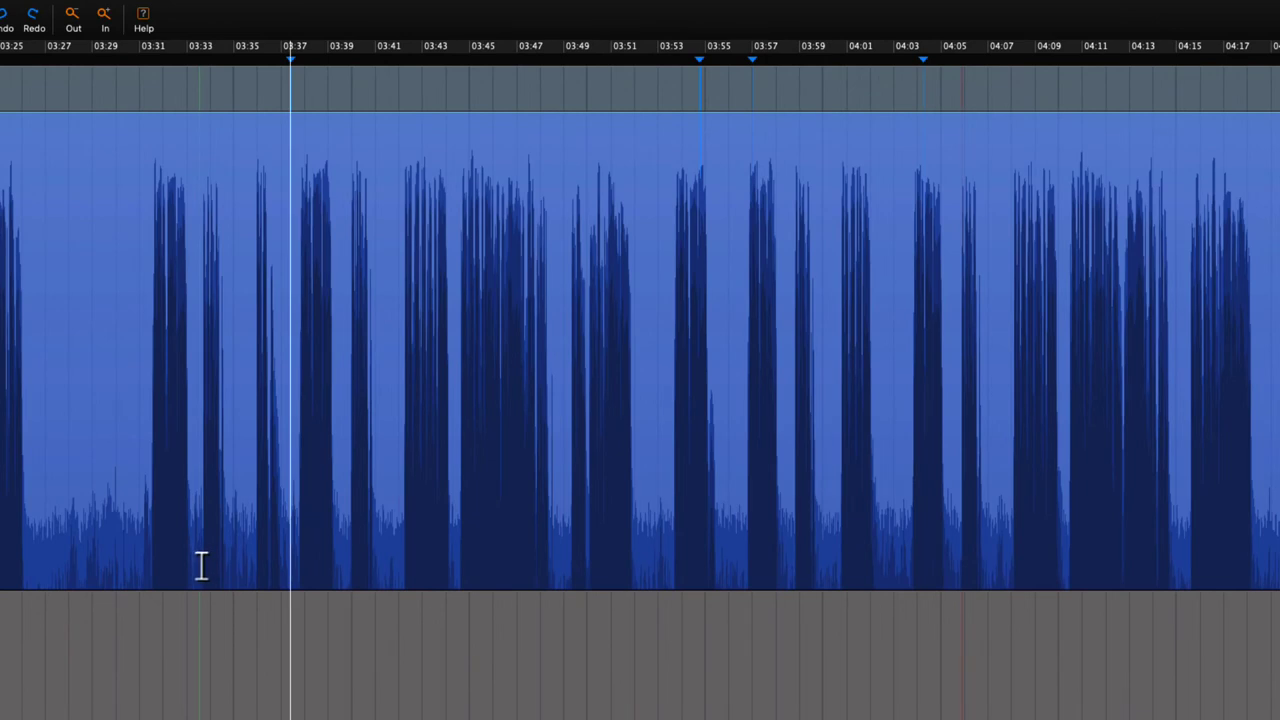
Step: Set the In point at about 03:33 and the Out point at about 04:05
click(201, 566)
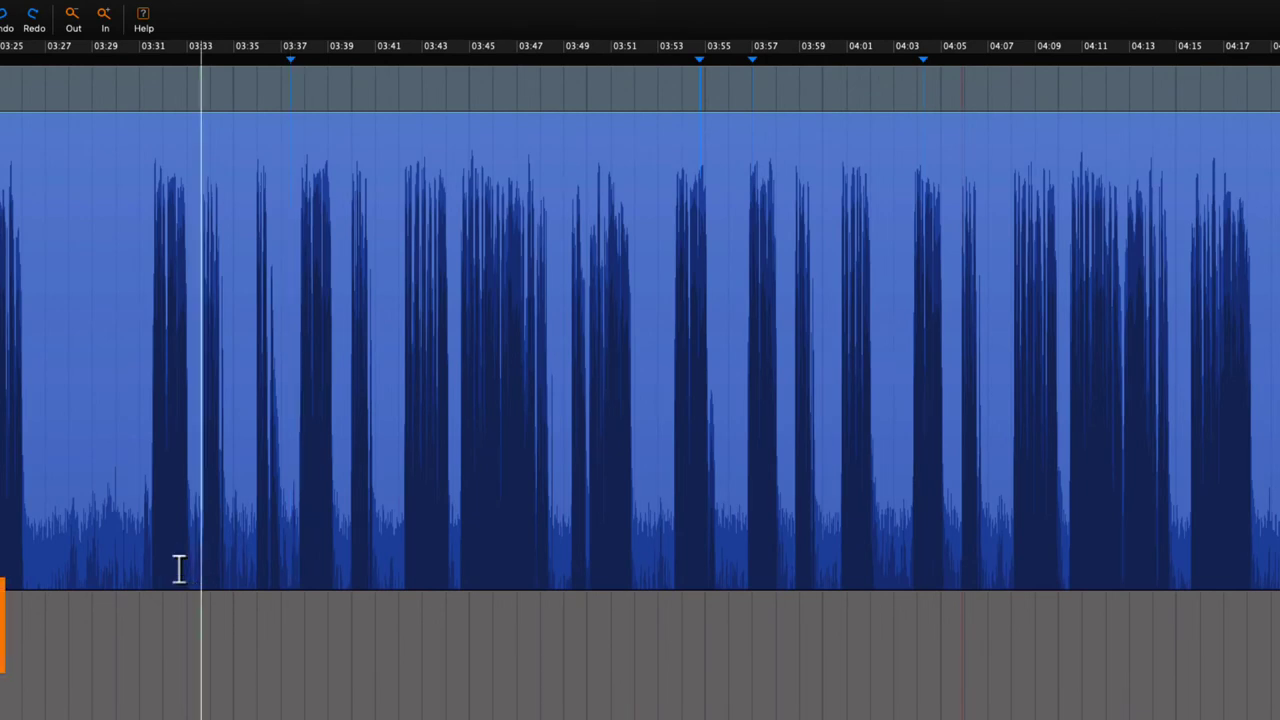
click(185, 563)
key(i)
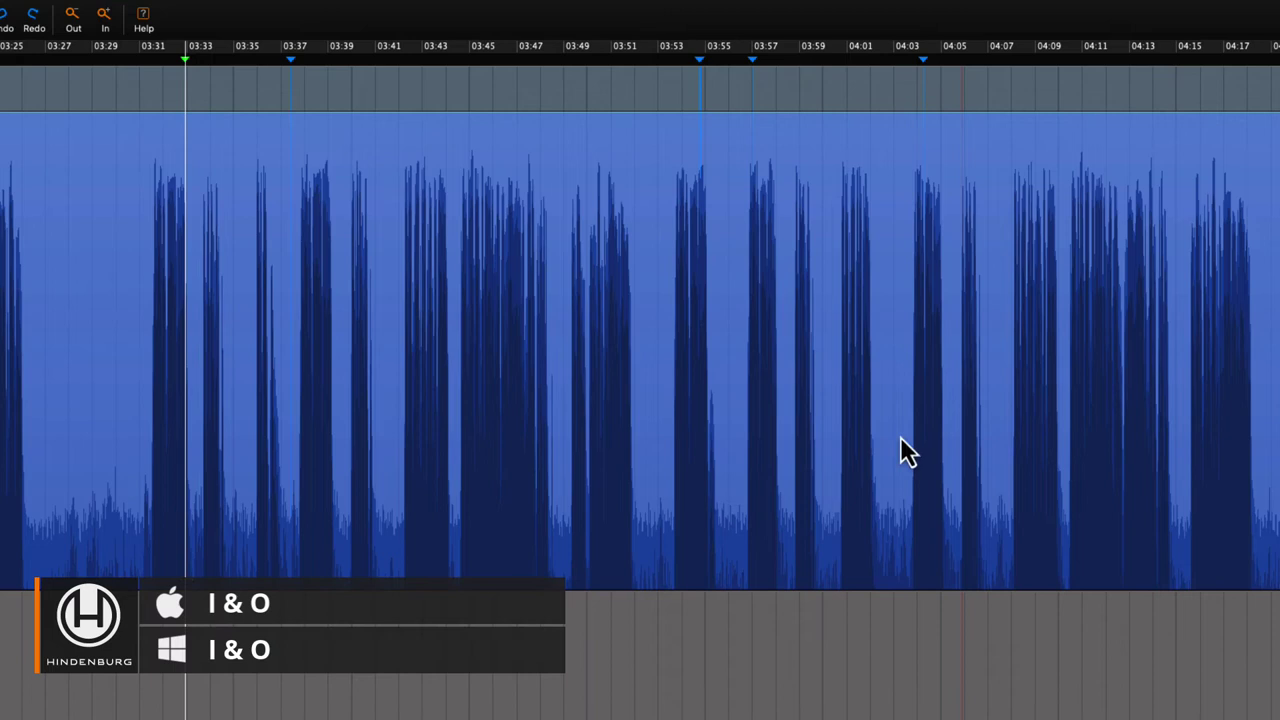
click(966, 562)
key(o)
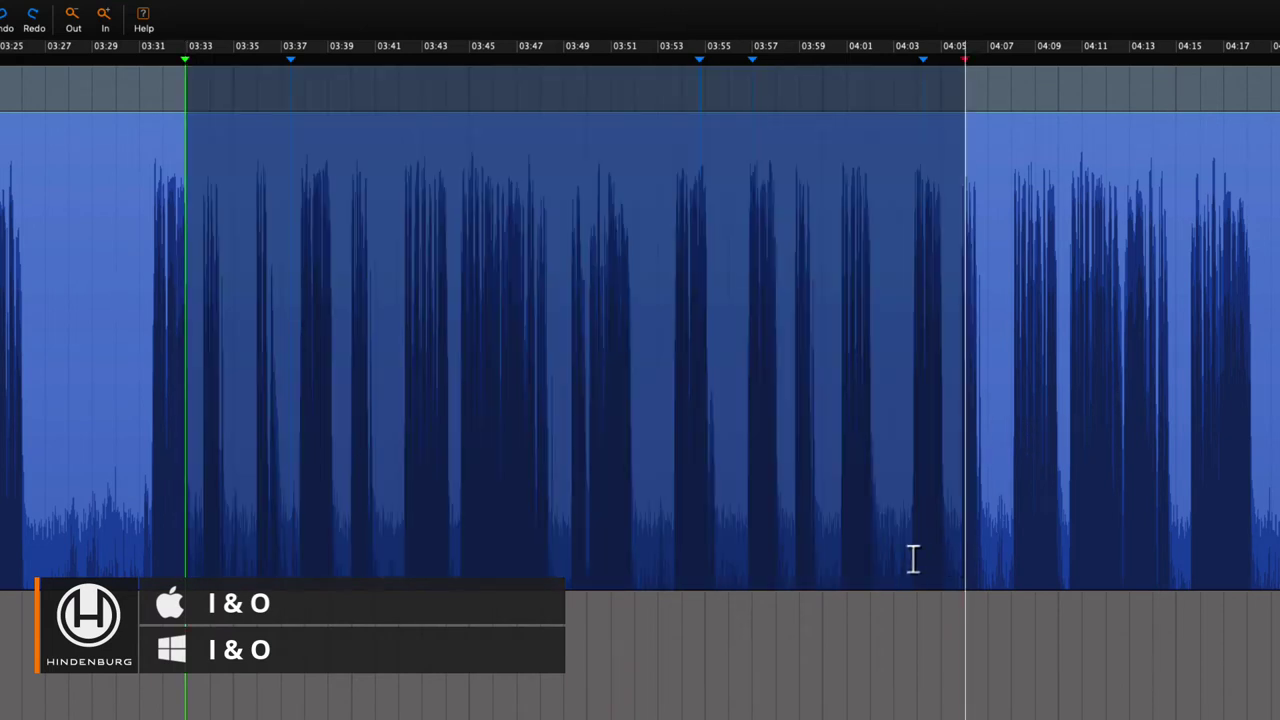
Step: Preview the skip, nudge the In marker later and Out marker earlier, and preview again
key(space)
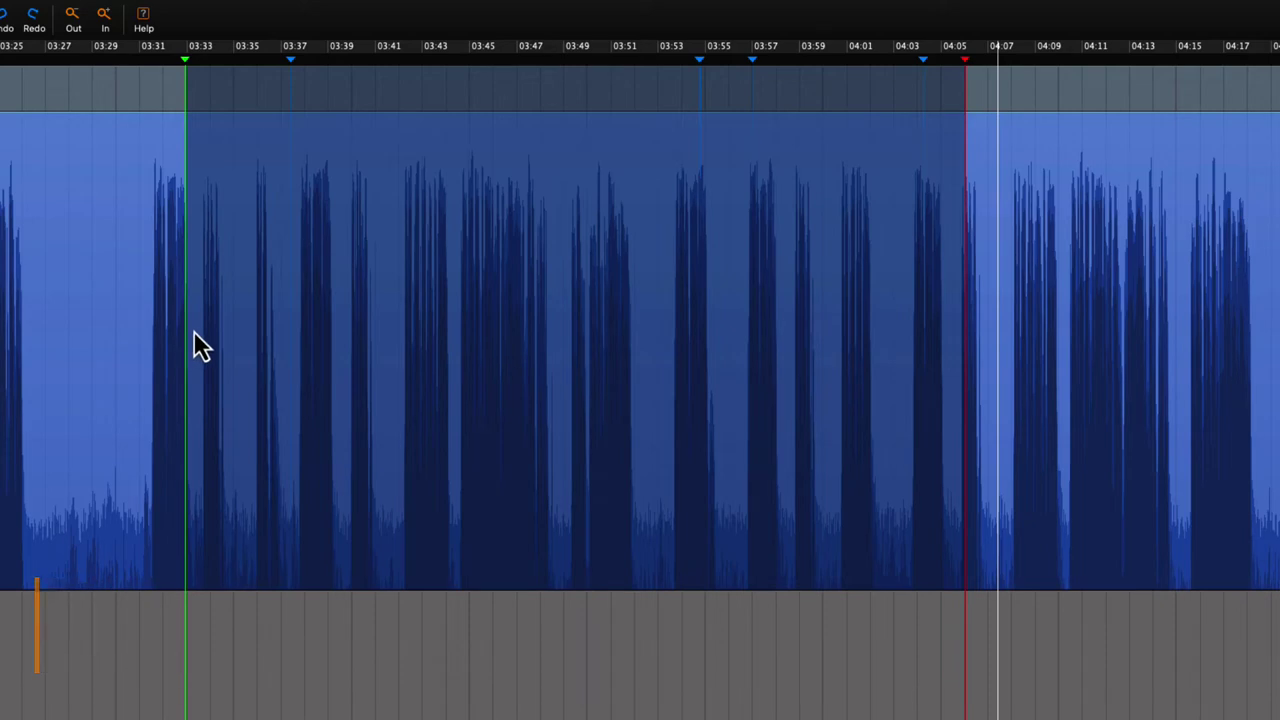
key(space)
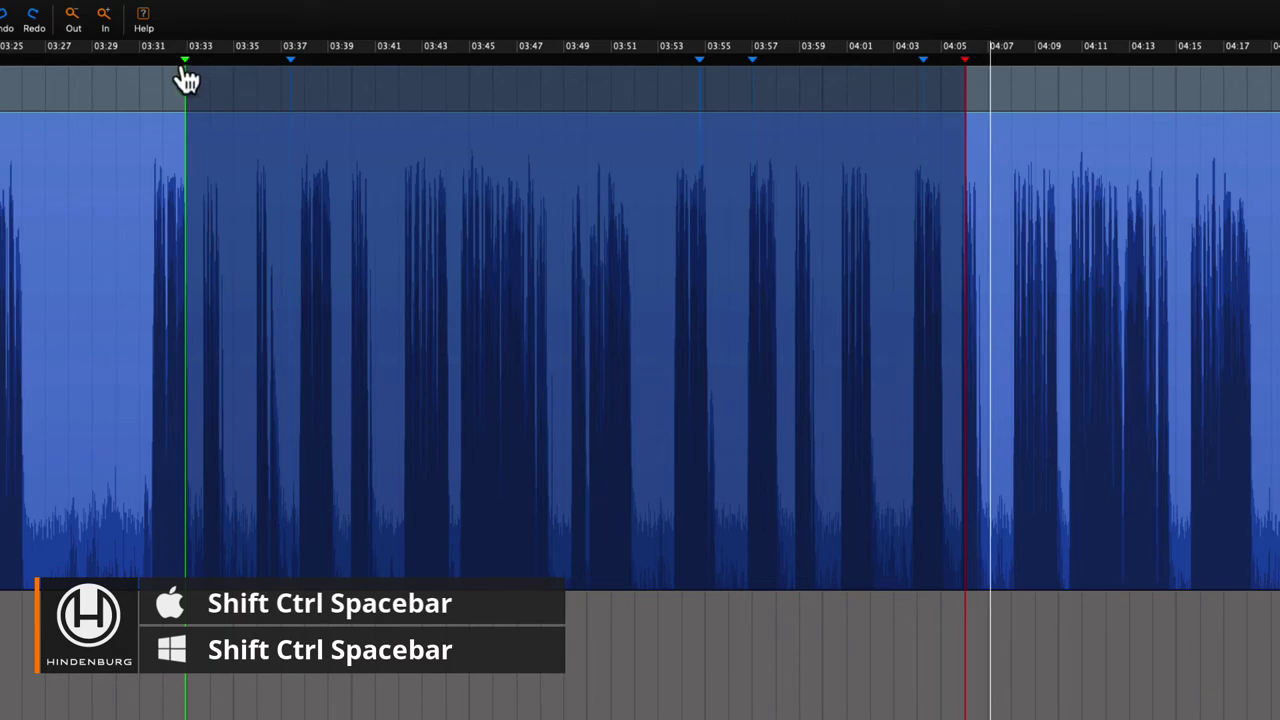
drag(190, 76, 203, 76)
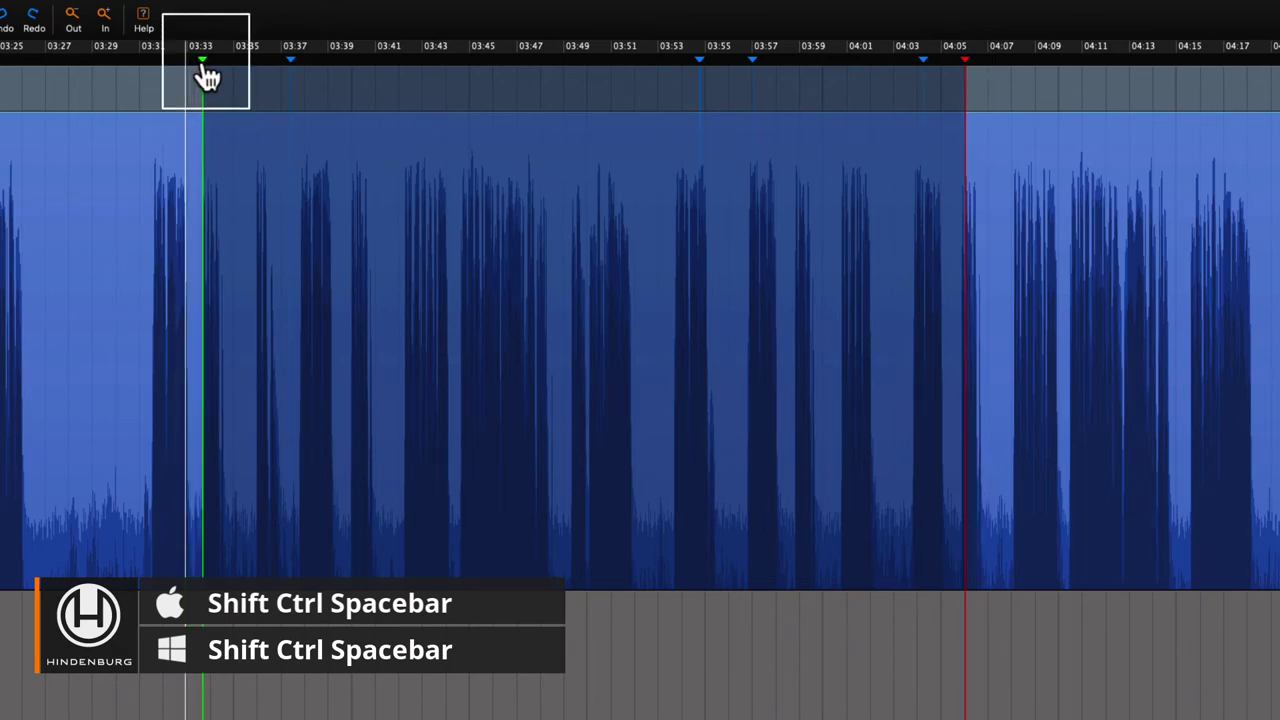
drag(966, 76, 961, 76)
key(shift+ctrl+space)
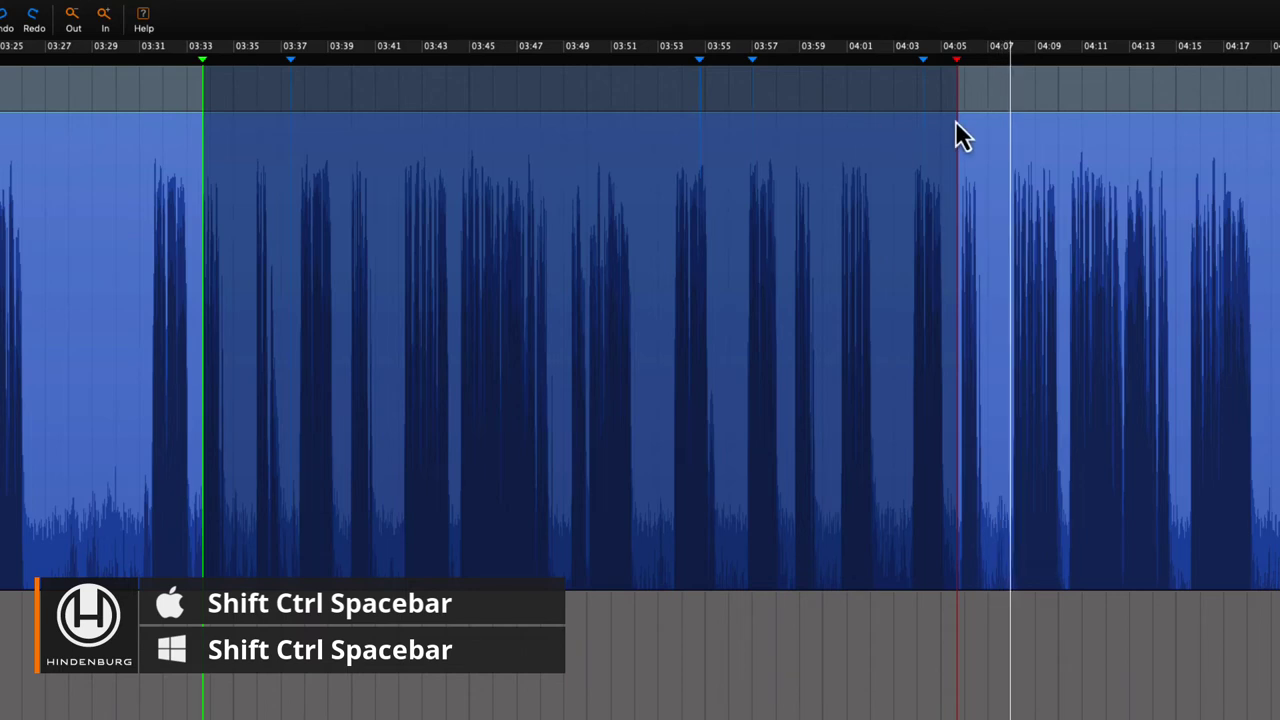
Step: Delete the 03:33–04:05 In–Out range, leaving a standalone clip from about 04:06 to 04:19
scroll(958, 133, up, 1)
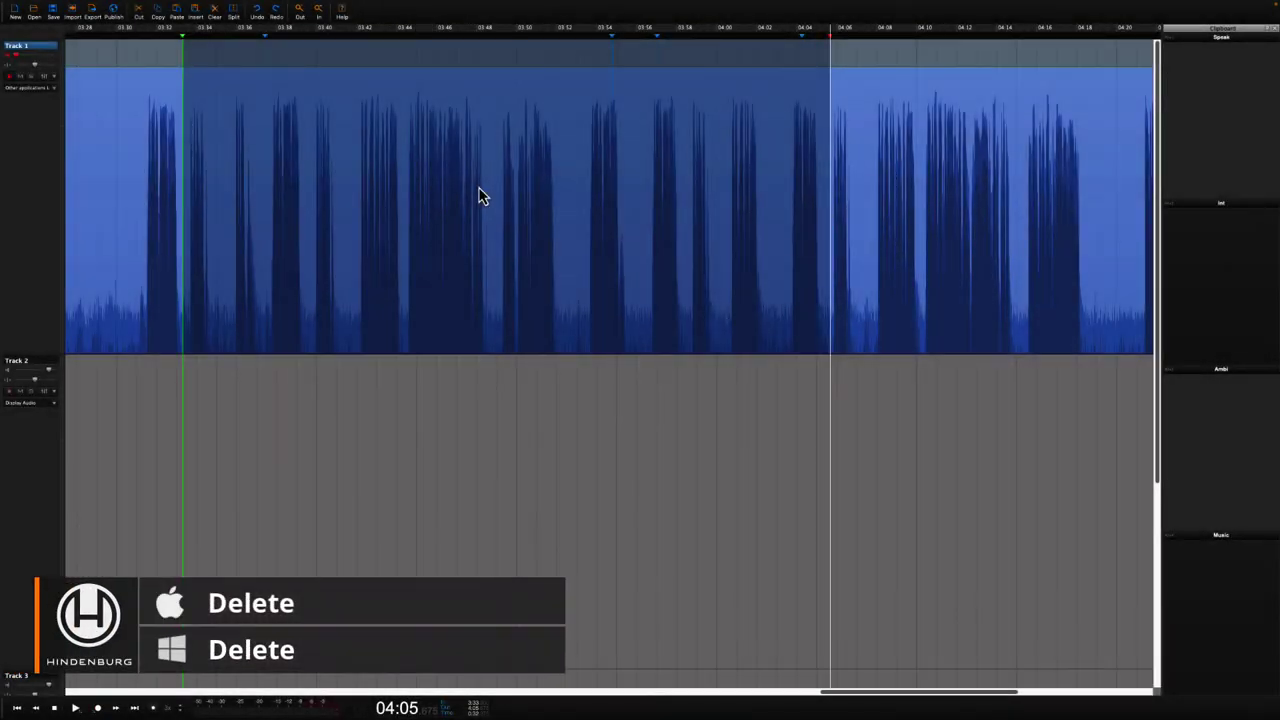
key(Delete)
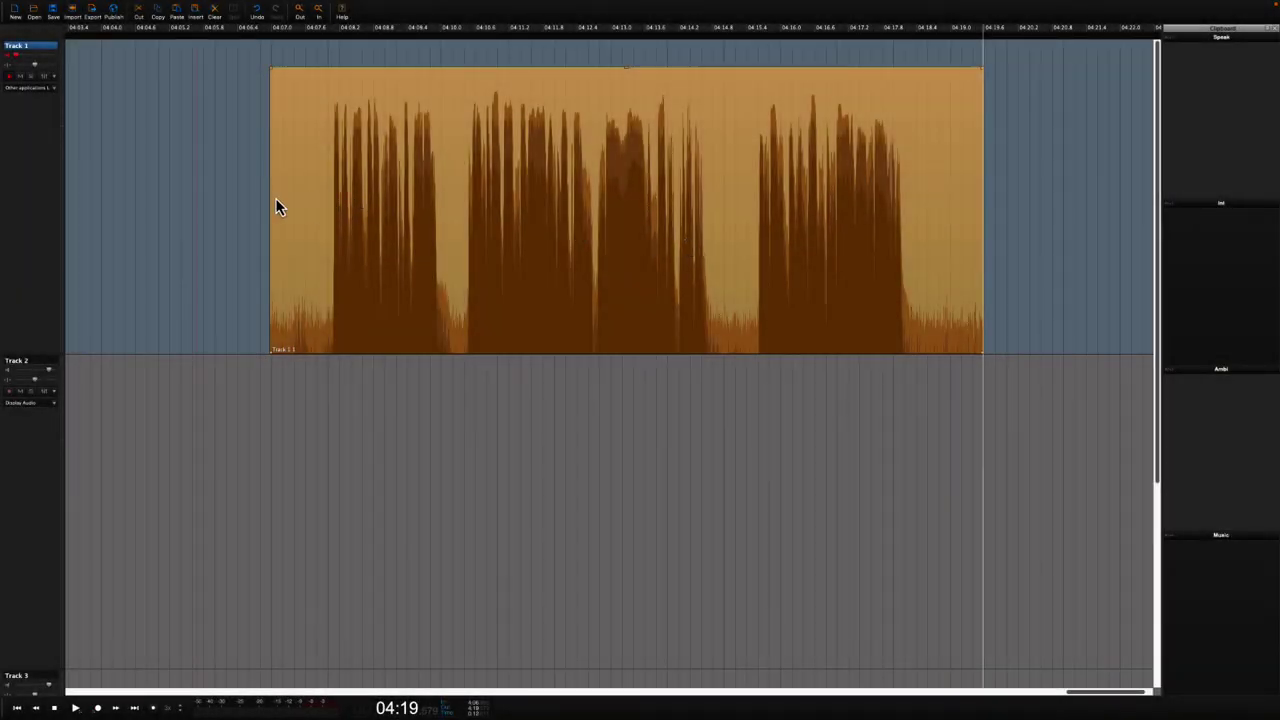
Step: Trim the clip's start, add a fade-in and fade-out, and crossfade its end into the next clip
mouse_move(268, 198)
mouse_down()
mouse_move(309, 197)
mouse_move(282, 201)
mouse_up()
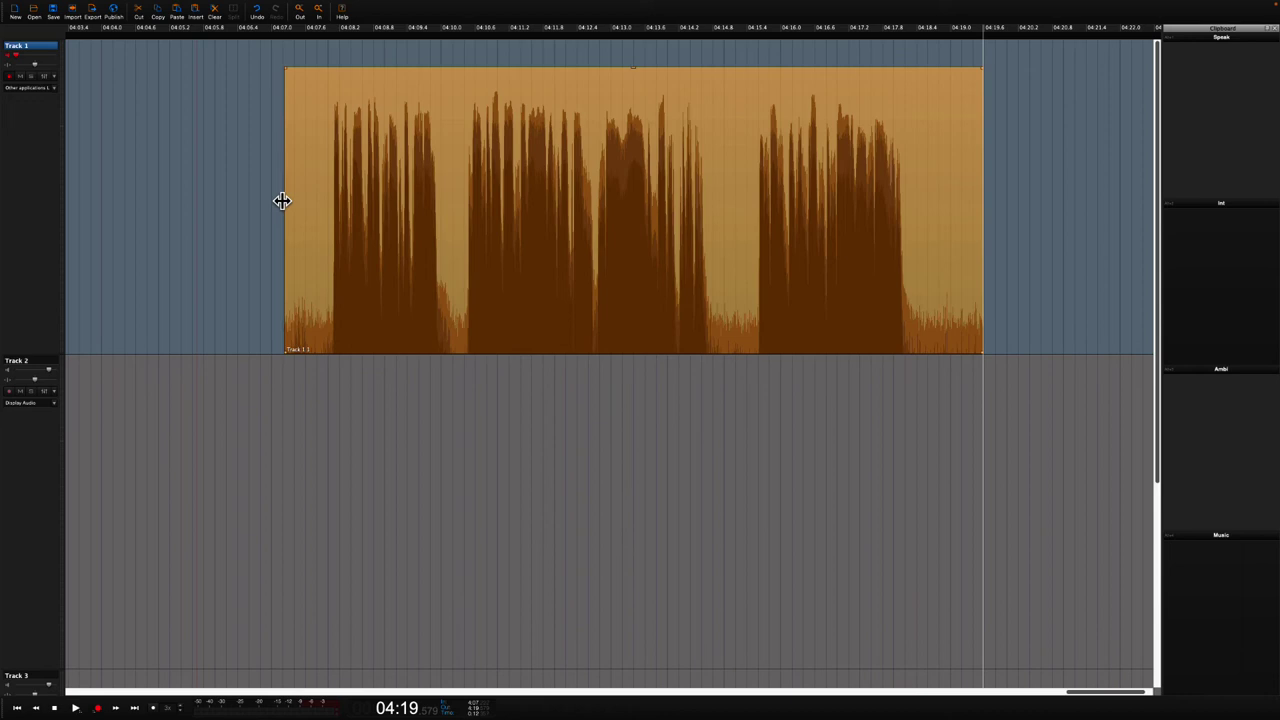
mouse_move(633, 66)
mouse_down()
mouse_move(631, 89)
mouse_move(634, 66)
mouse_up()
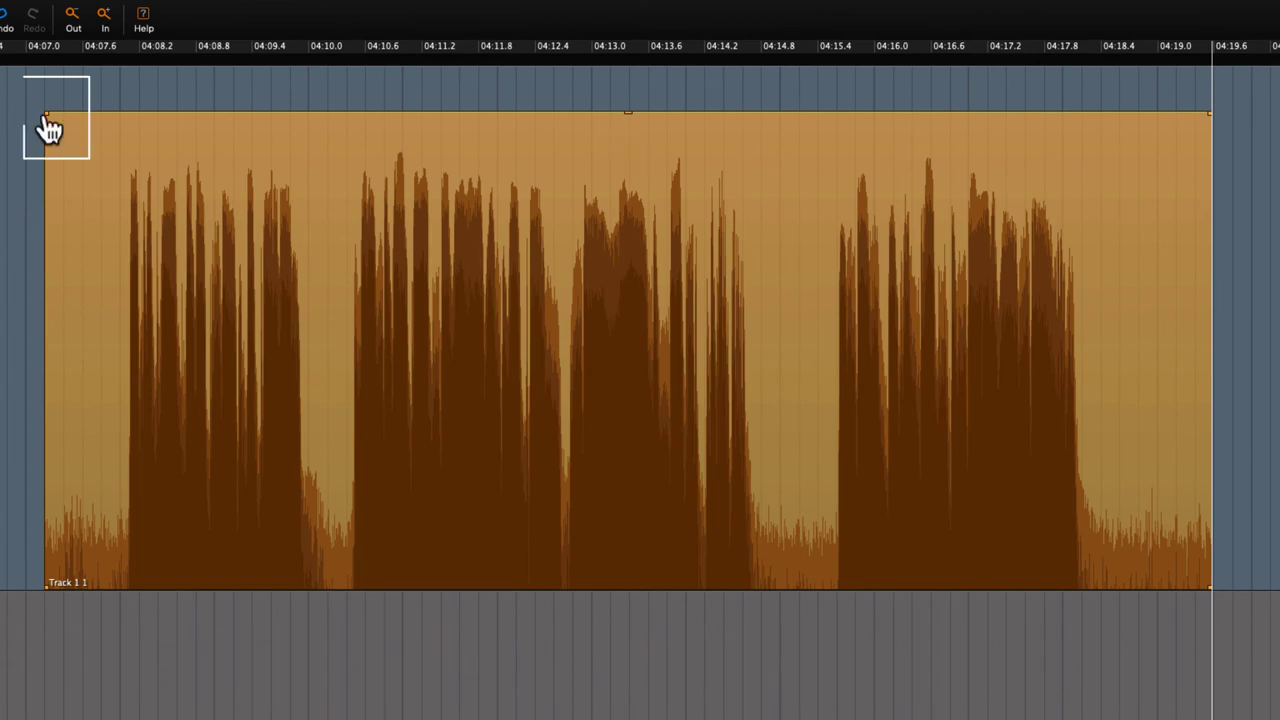
drag(48, 127, 120, 128)
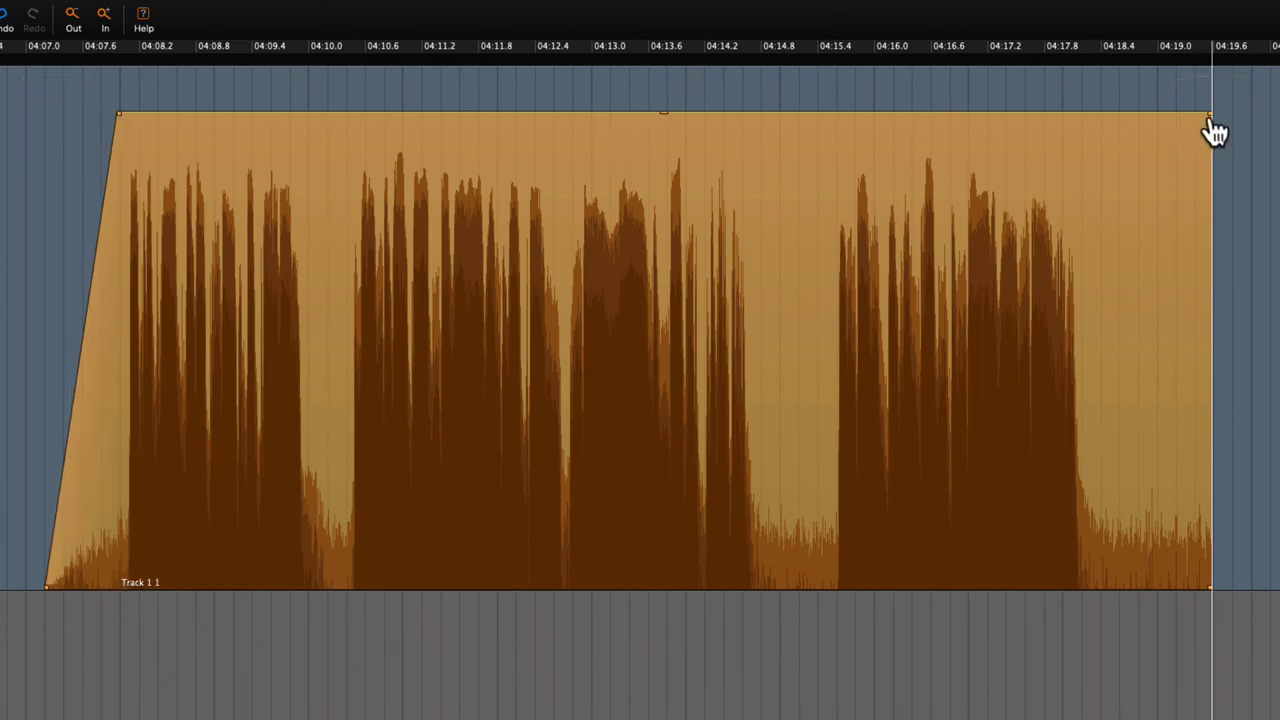
drag(1210, 130, 1122, 135)
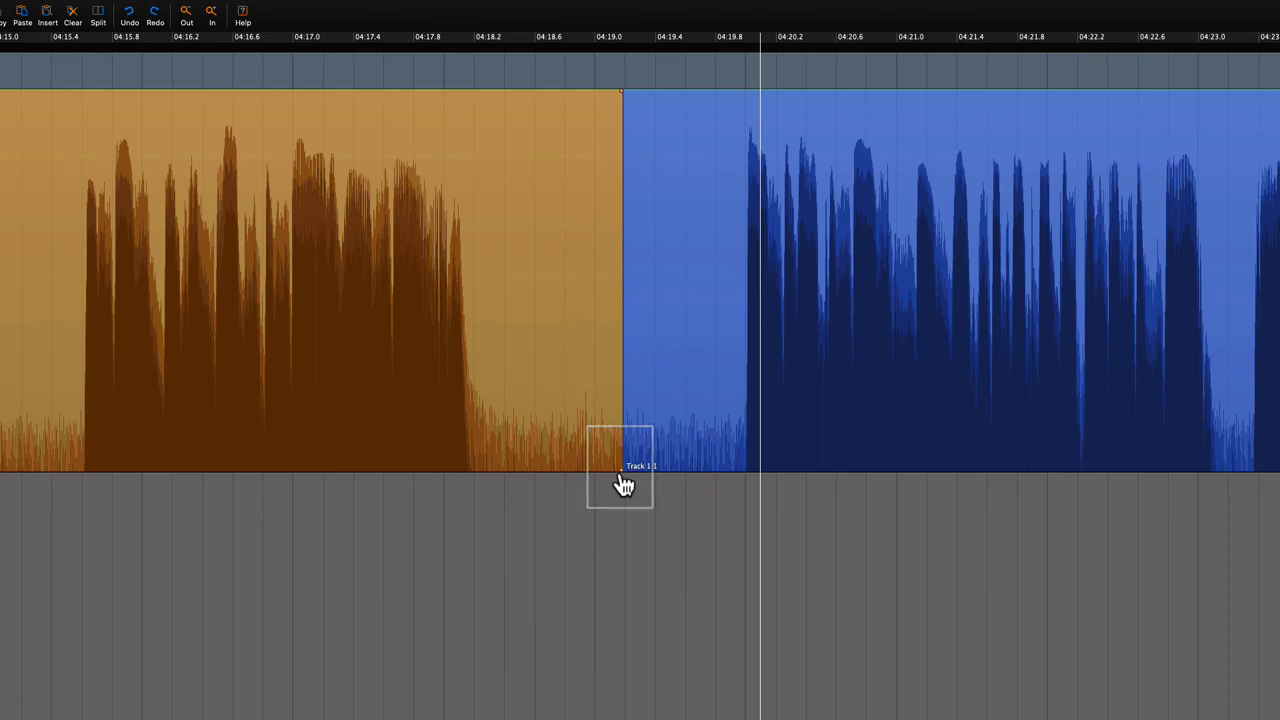
drag(637, 482, 738, 476)
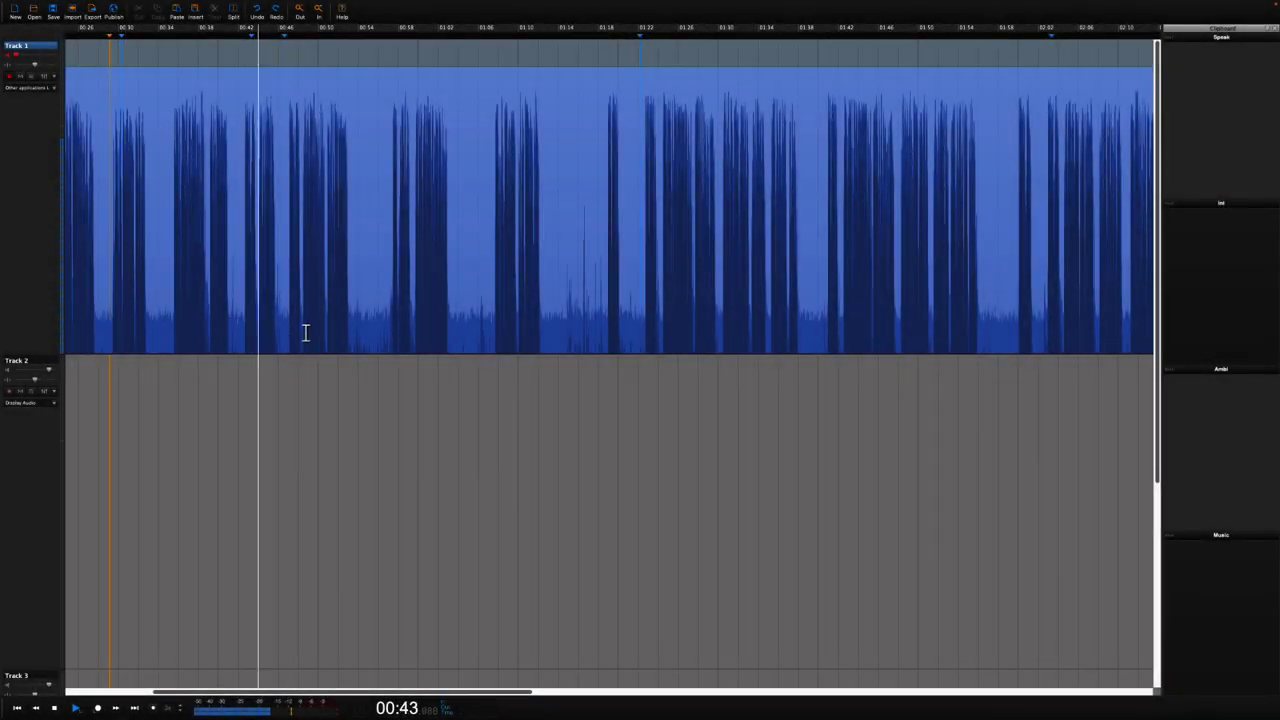
Step: Delete the repeat from about 00:34 to 00:47 and the next repeated stretch after it
click(291, 323)
drag(291, 323, 171, 349)
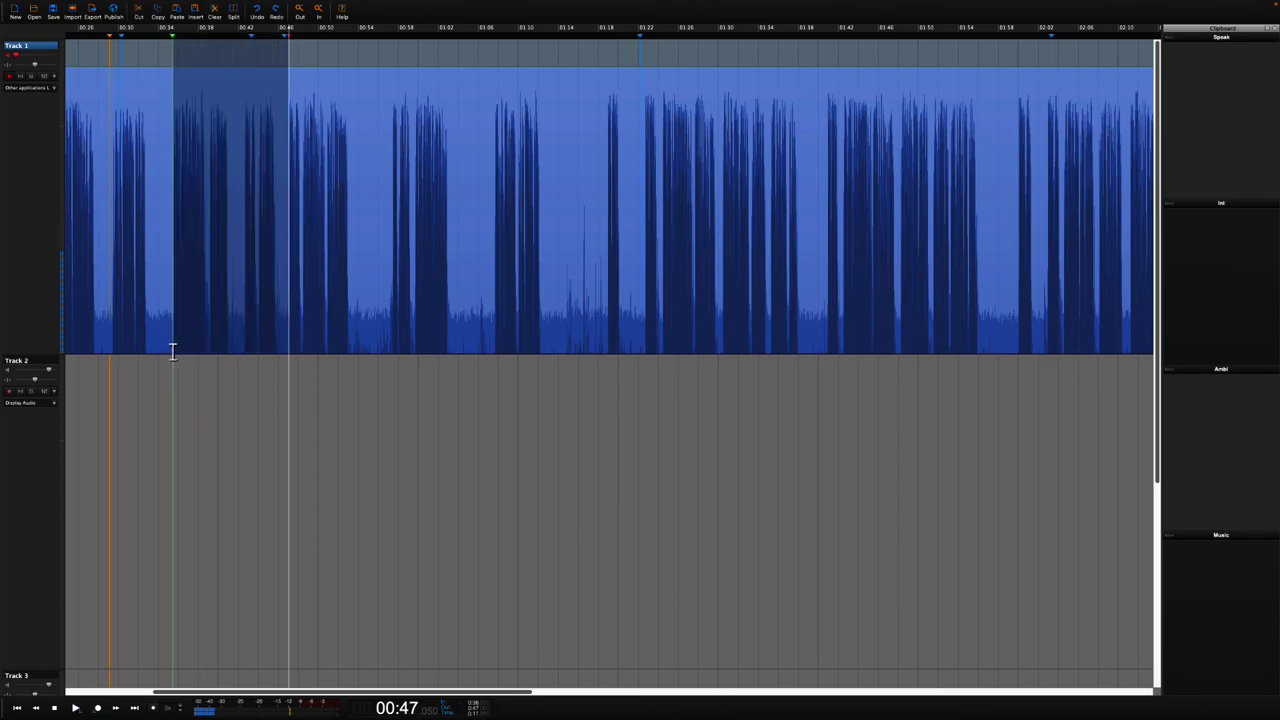
key(Delete)
click(517, 335)
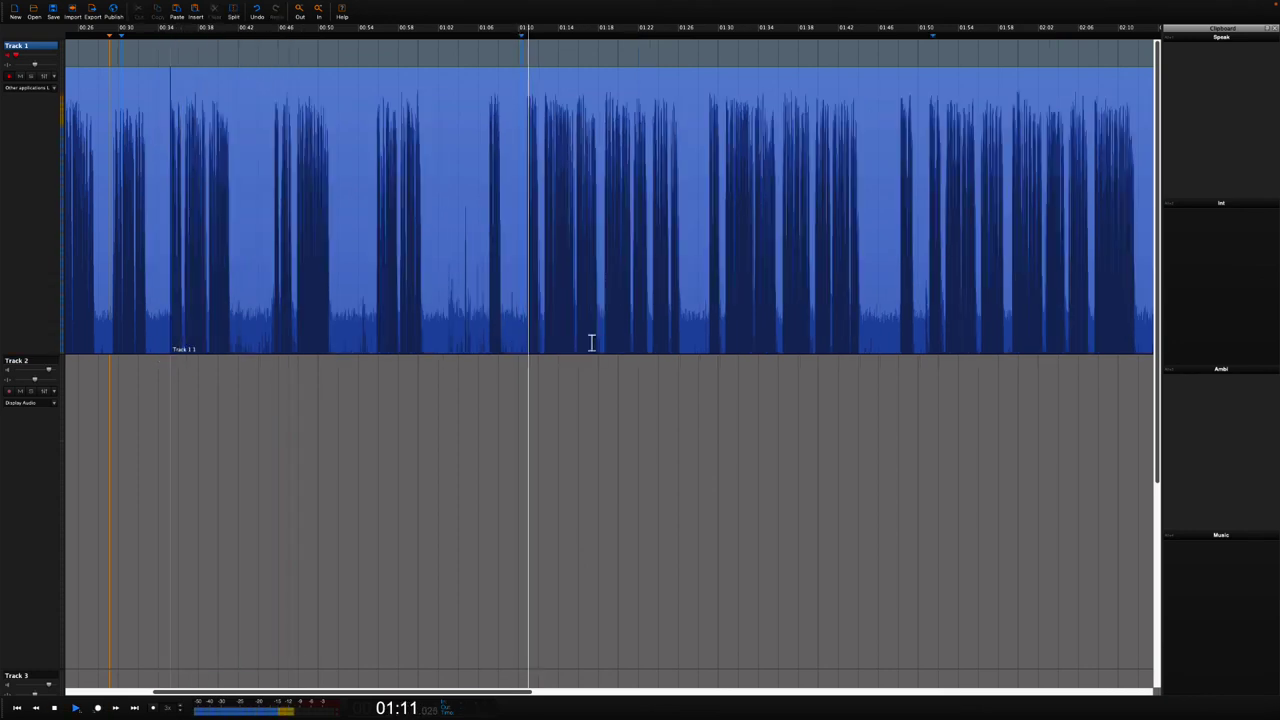
click(490, 340)
drag(526, 334, 487, 345)
key(Delete)
Step: Delete the repeat near 01:43 and move the playhead on to about 02:22
scroll(826, 280, right, 3)
click(749, 331)
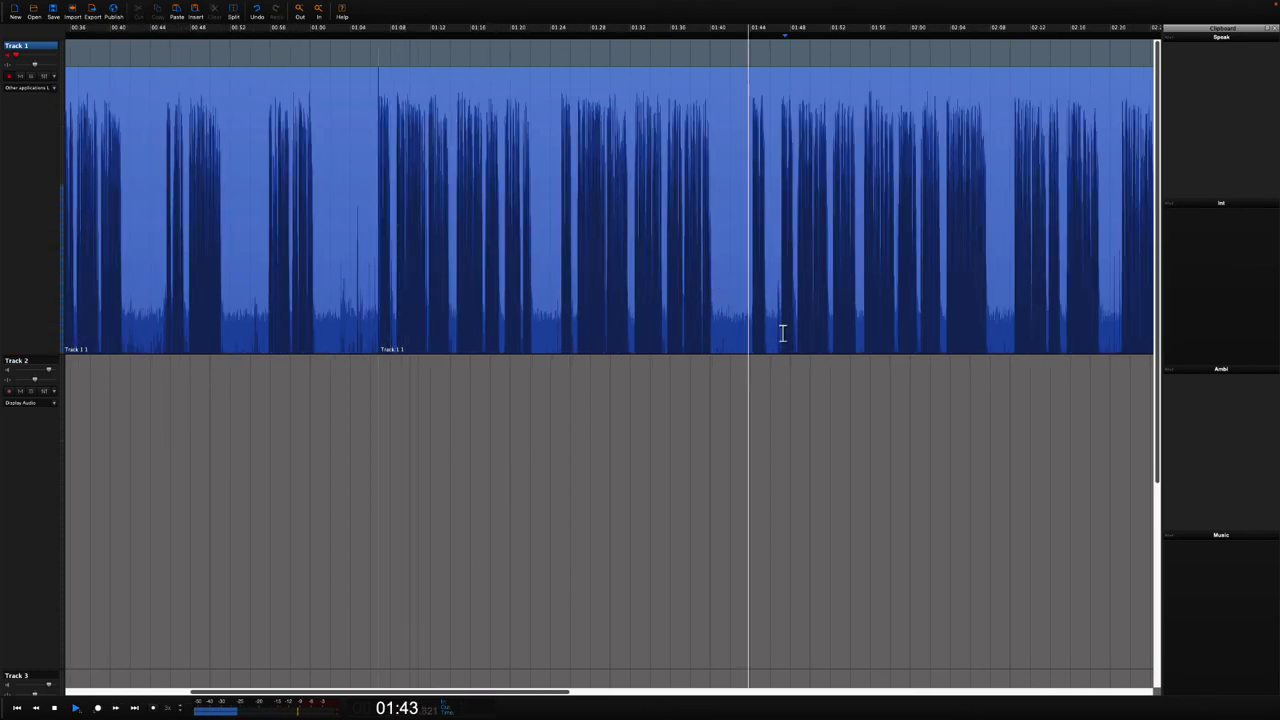
scroll(786, 314, up, 2)
drag(786, 314, 710, 335)
key(Delete)
click(823, 337)
scroll(823, 345, up, 2)
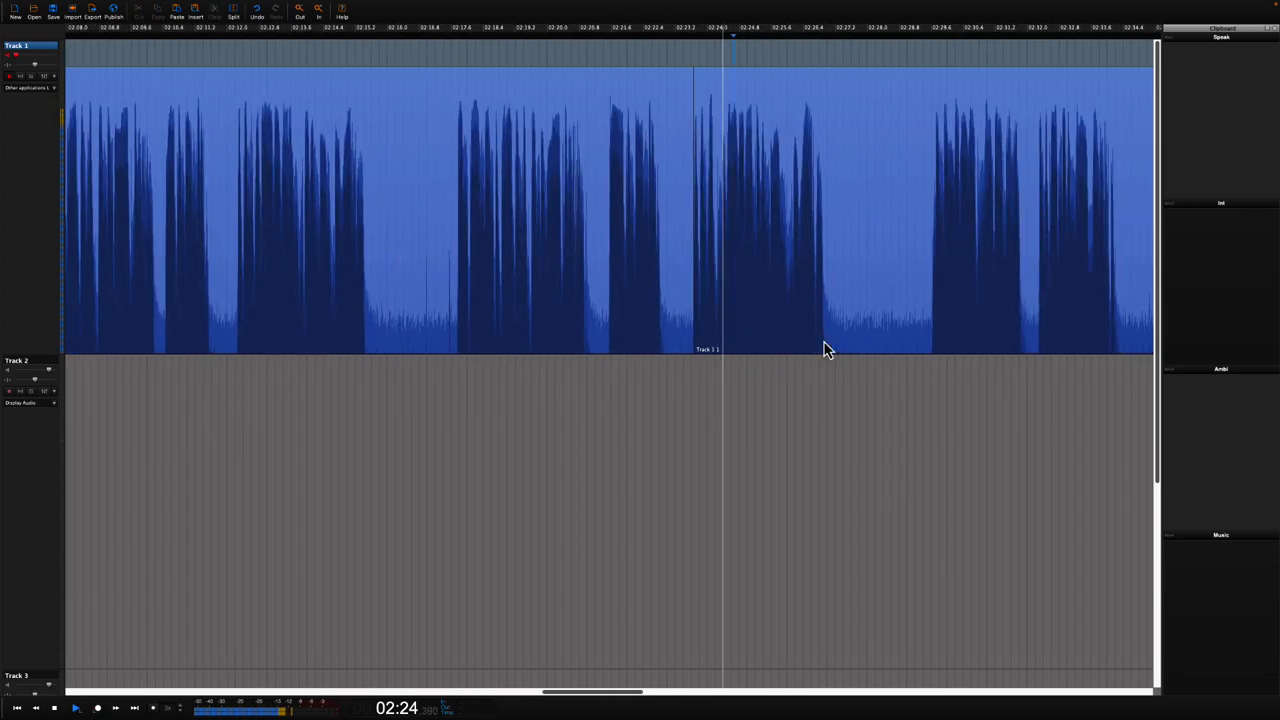
scroll(823, 345, down, 3)
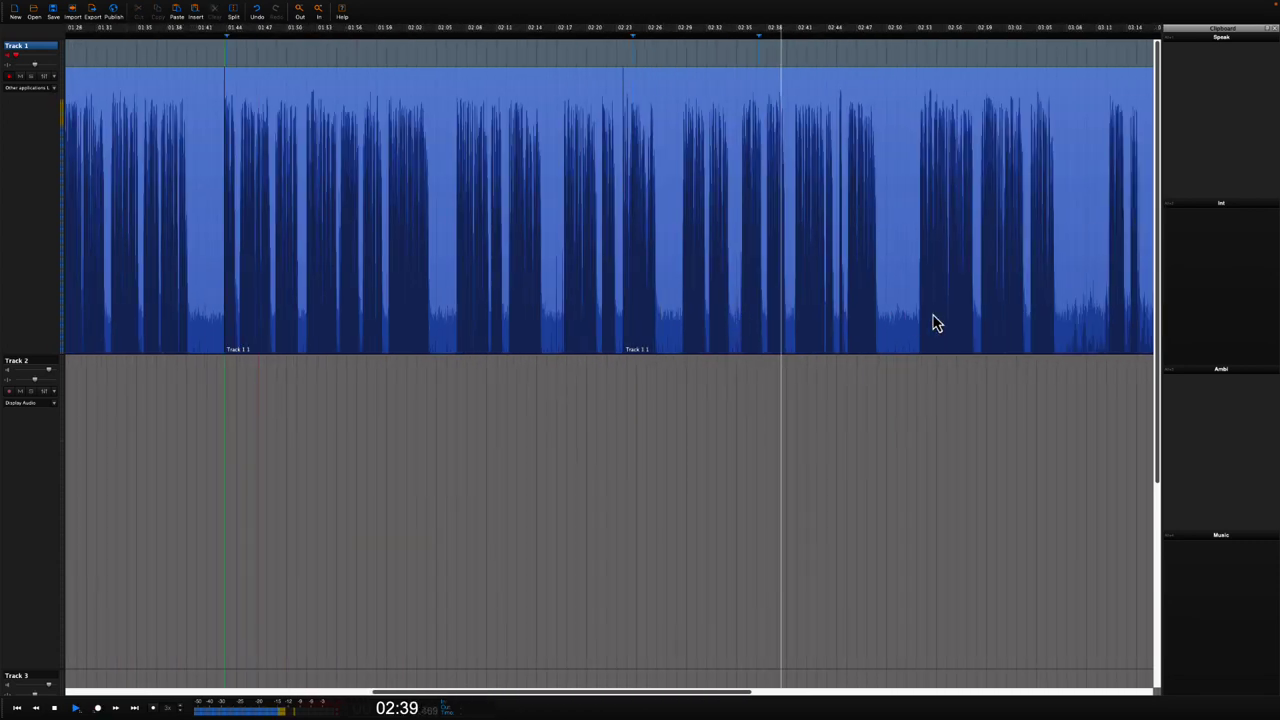